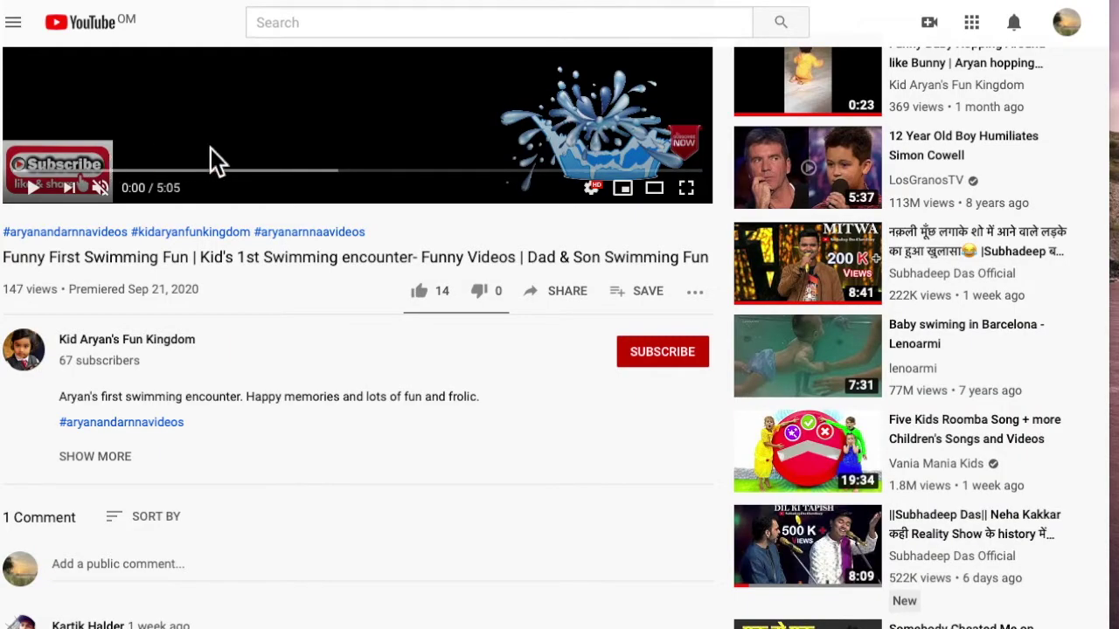
Play the Funny First Swimming Fun video, briefly opening and closing the account menu
{"action": "scroll", "coordinate": [227, 166], "scroll_direction": "up", "scroll_amount": 3}
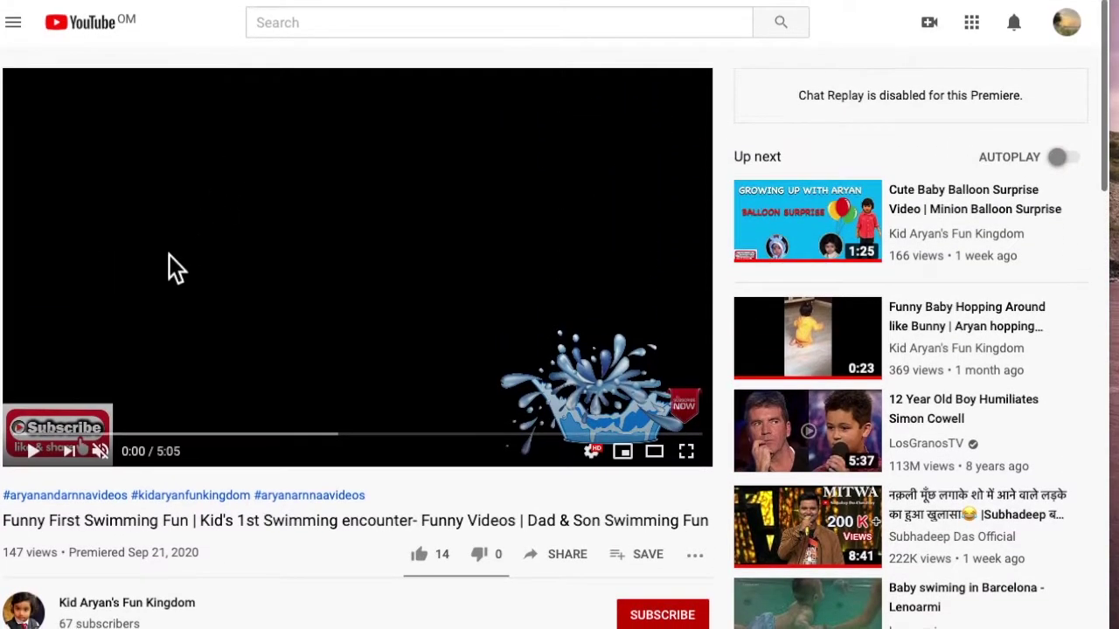
{"action": "left_click", "coordinate": [34, 456]}
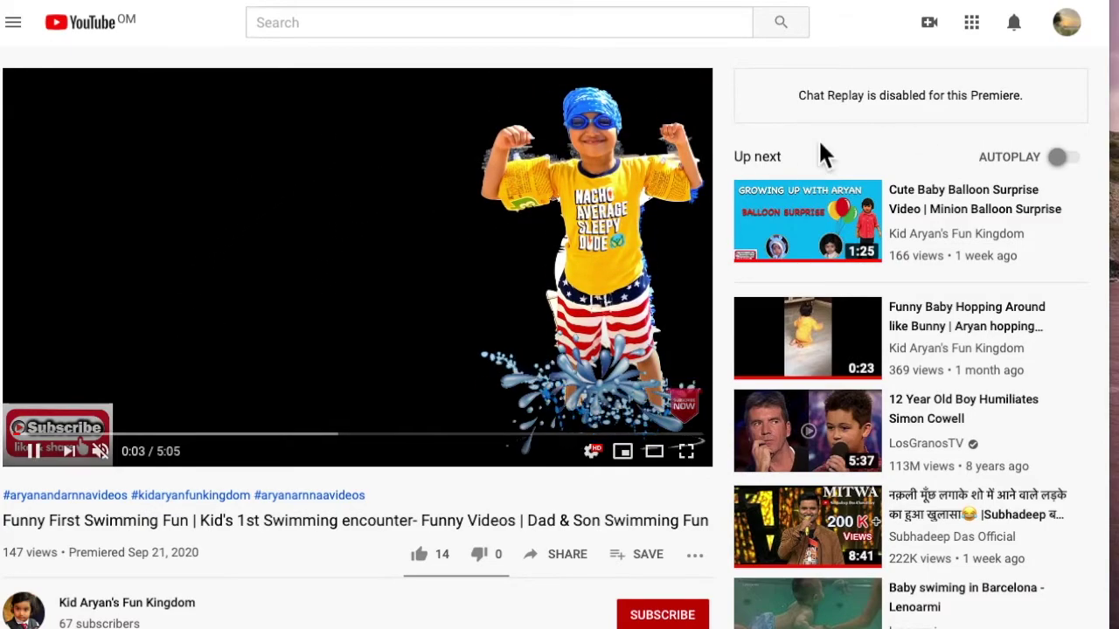
{"action": "left_click", "coordinate": [1067, 26]}
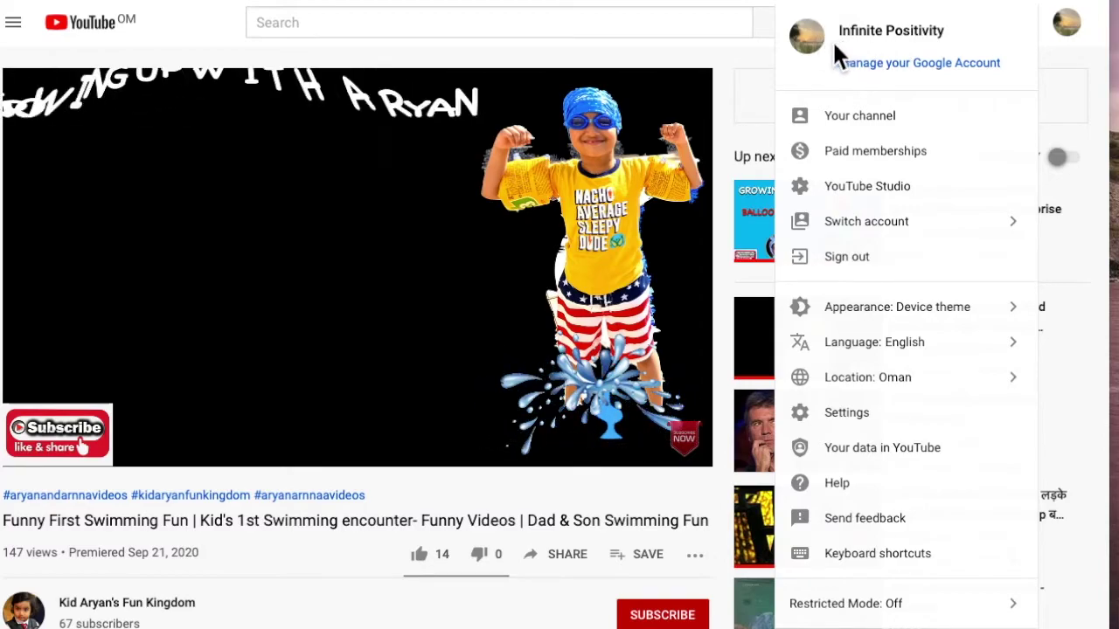
{"action": "left_click", "coordinate": [1068, 29]}
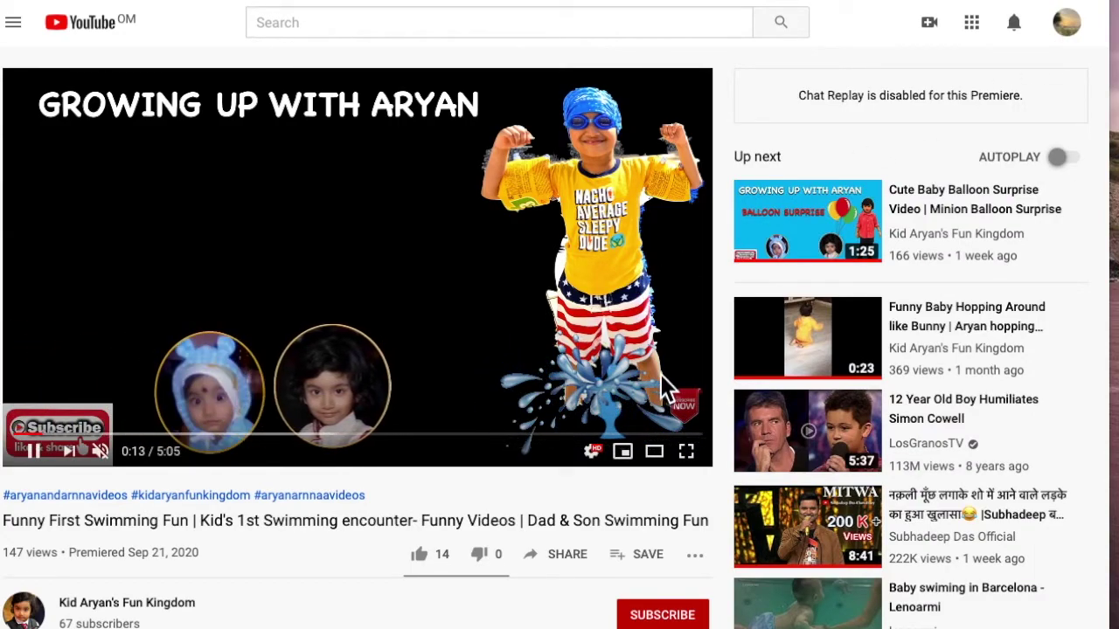
{"action": "mouse_move", "coordinate": [684, 431]}
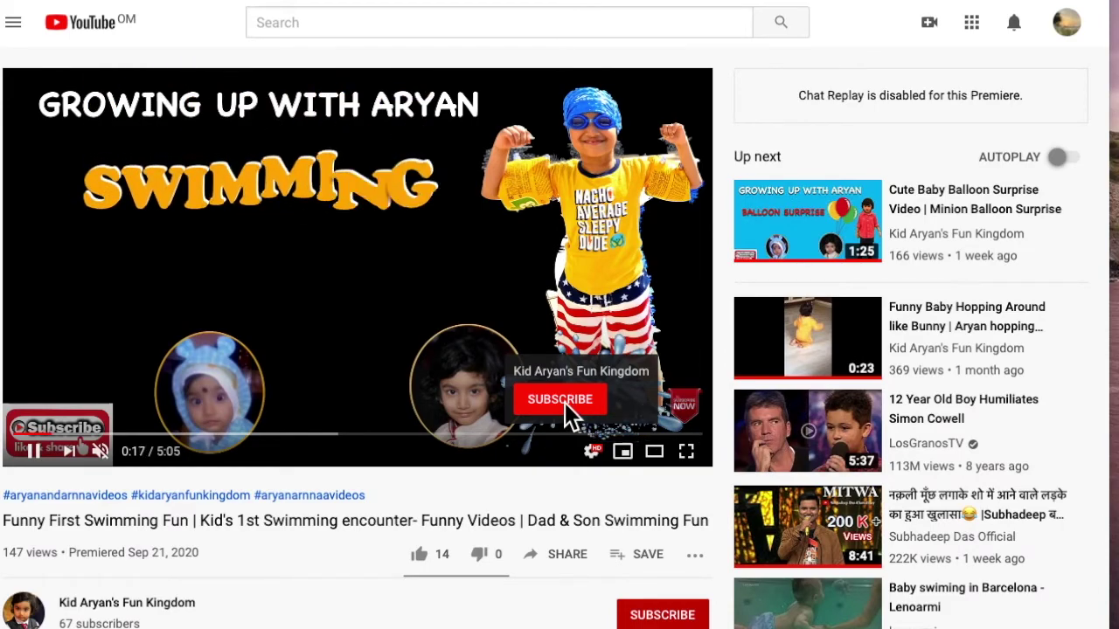
{"action": "scroll", "coordinate": [514, 482], "scroll_direction": "down", "scroll_amount": 2}
{"action": "scroll", "coordinate": [514, 488], "scroll_direction": "down", "scroll_amount": 2}
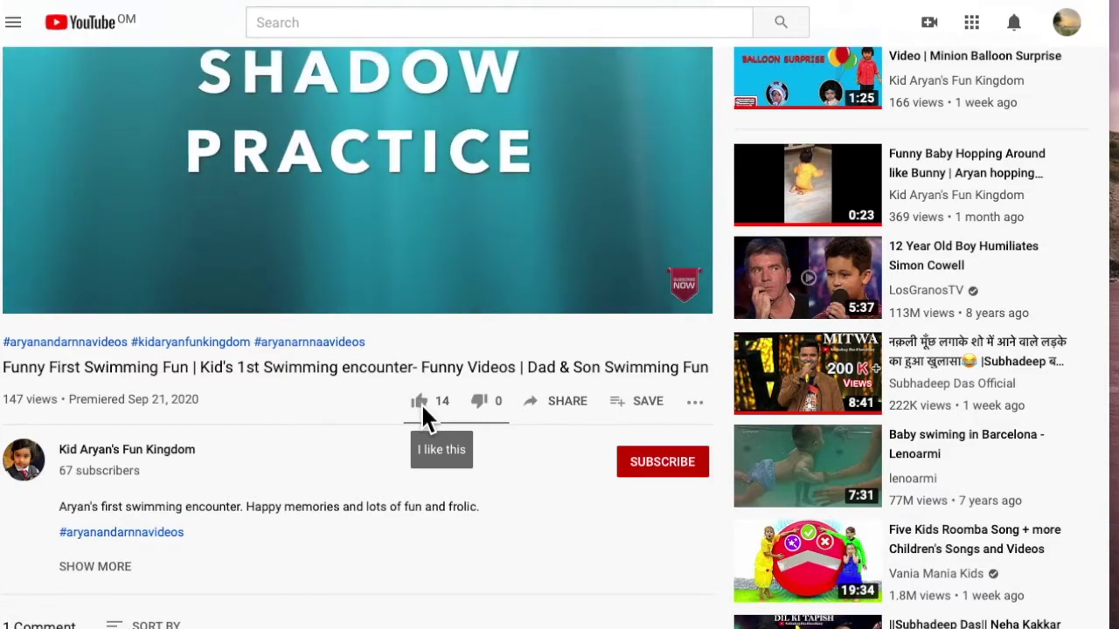
Like the swimming video, subscribe to Kid Aryan's Fun Kingdom, and set notifications to All
{"action": "left_click", "coordinate": [421, 403]}
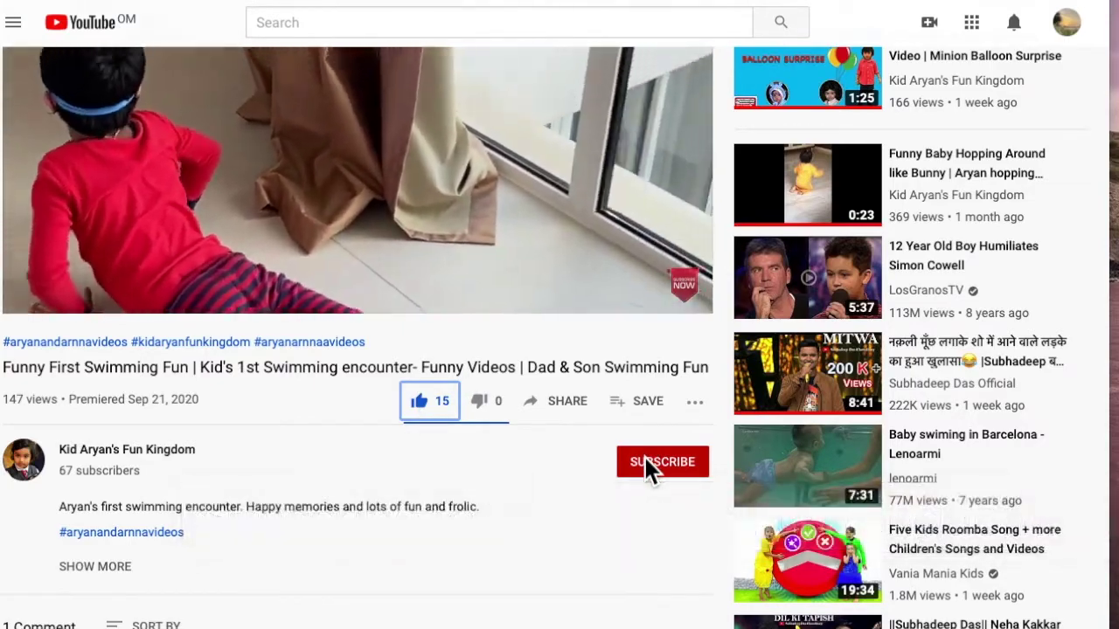
{"action": "left_click", "coordinate": [647, 464]}
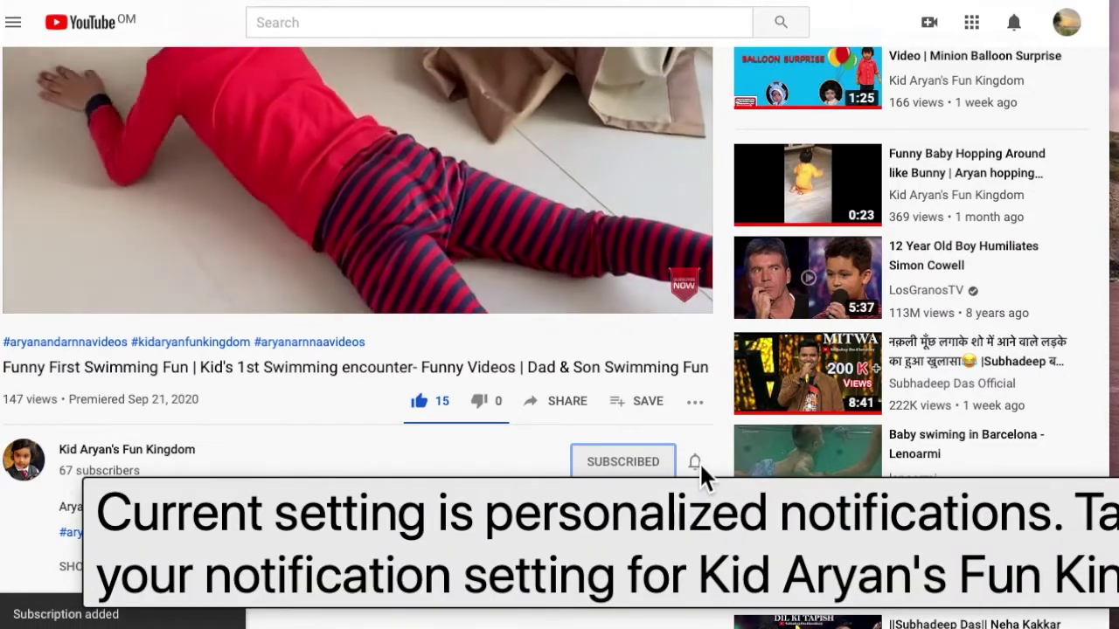
{"action": "left_click", "coordinate": [696, 462]}
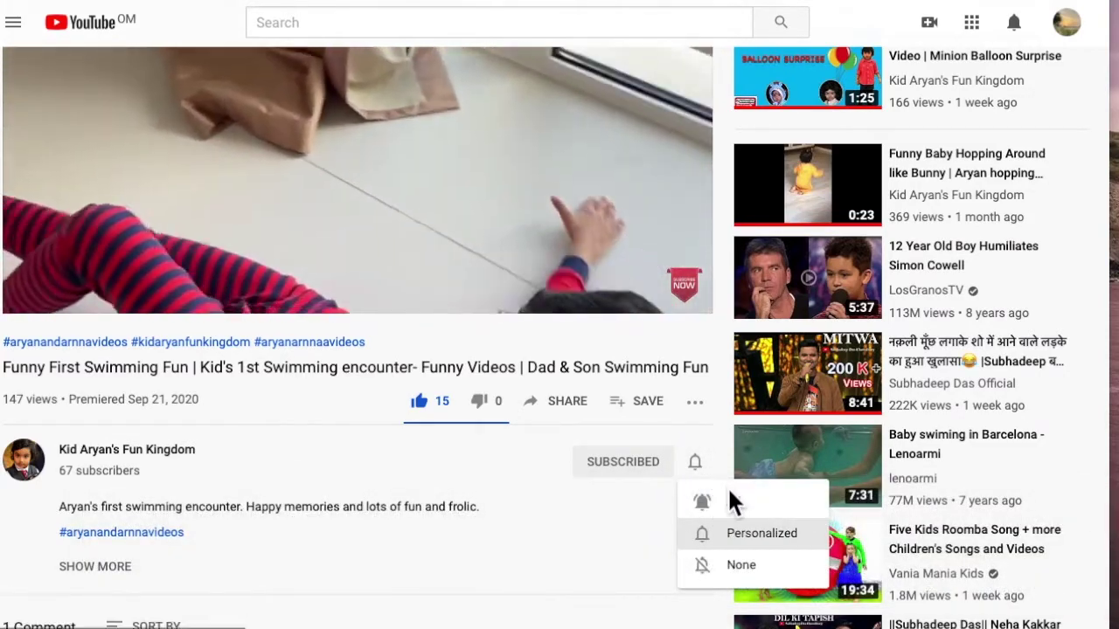
{"action": "left_click", "coordinate": [733, 504]}
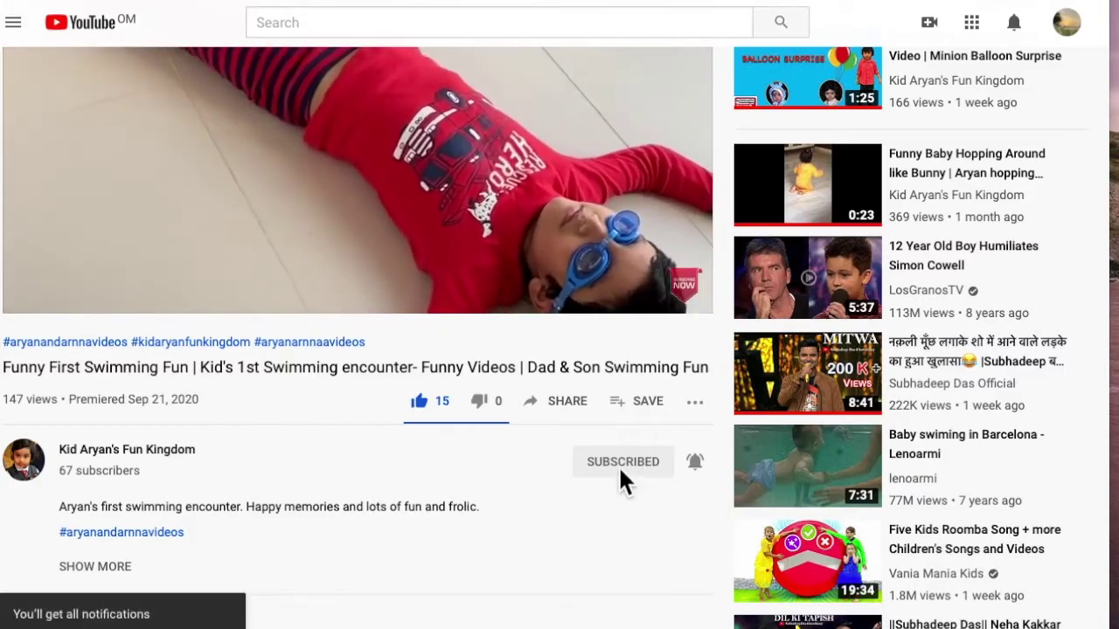
Start typing 'Good Video' in the public comment box, then scroll back to the top
{"action": "scroll", "coordinate": [642, 533], "scroll_direction": "down", "scroll_amount": 3}
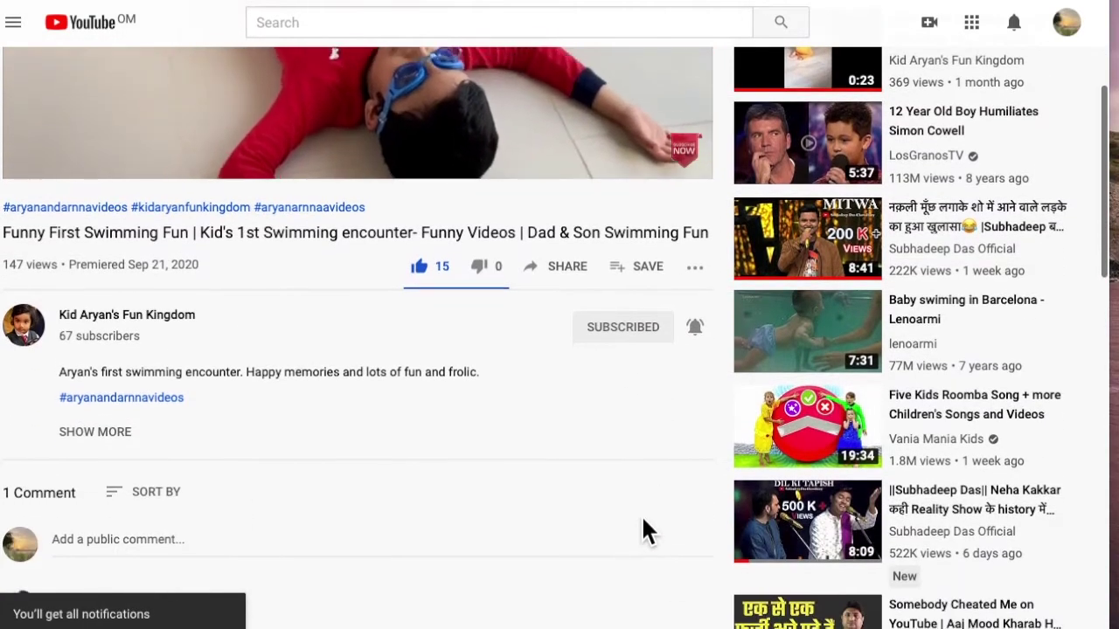
{"action": "scroll", "coordinate": [494, 553], "scroll_direction": "down", "scroll_amount": 3}
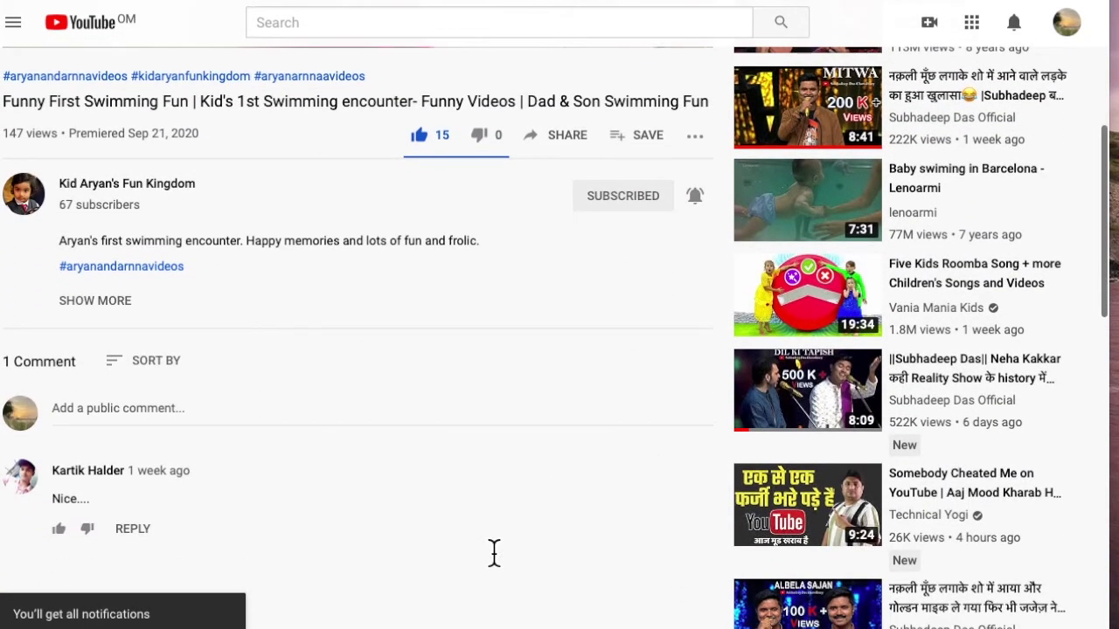
{"action": "left_click", "coordinate": [186, 414]}
{"action": "type", "text": "Good Video"}
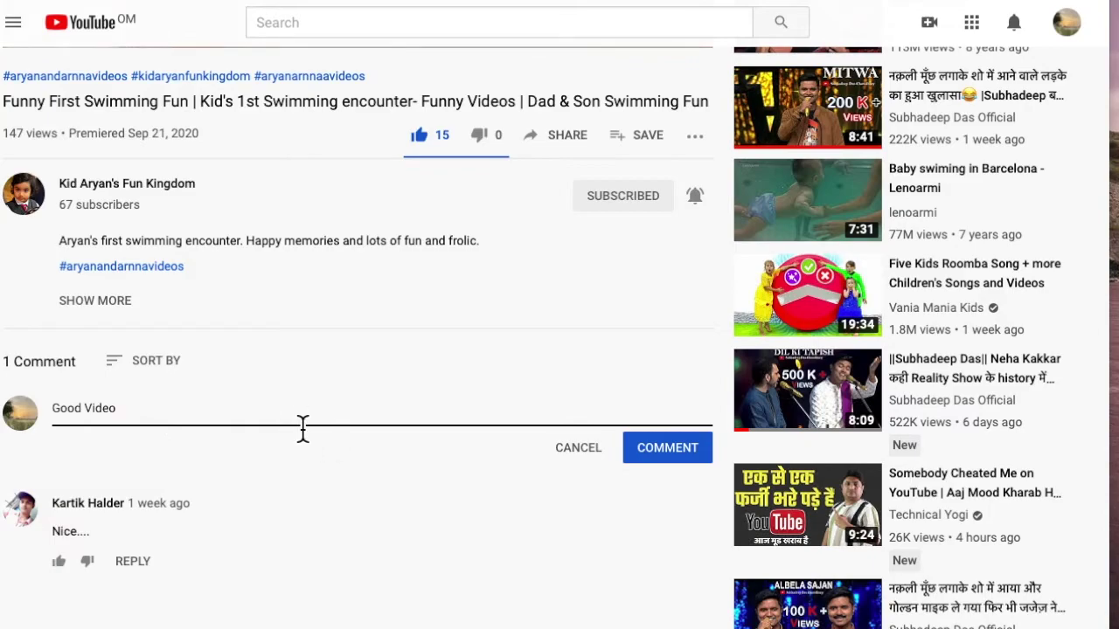
{"action": "left_click", "coordinate": [1065, 36]}
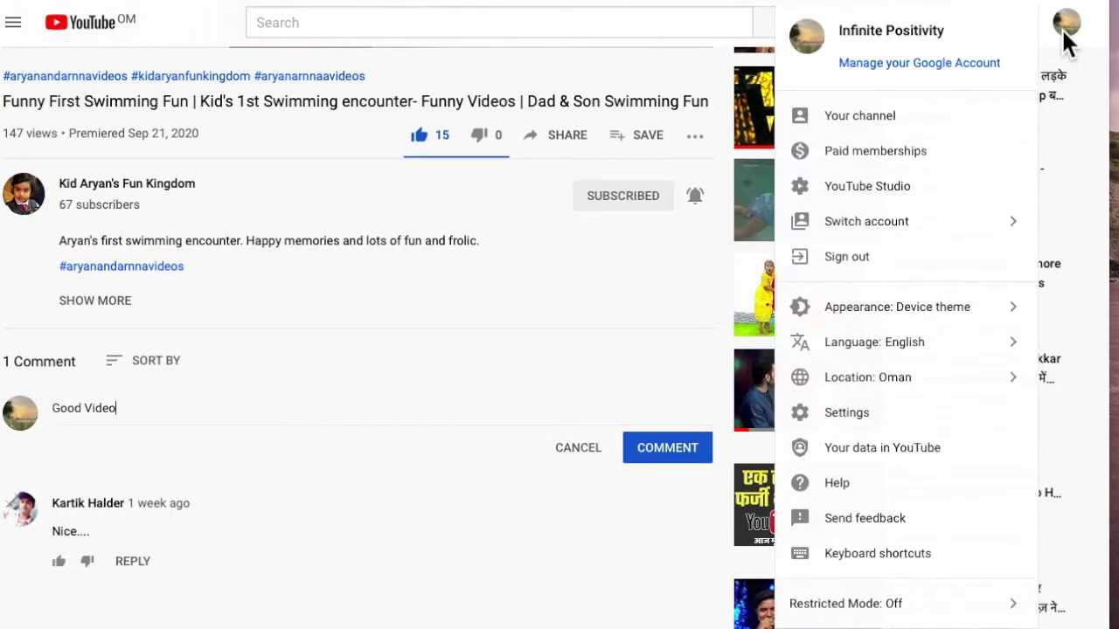
{"action": "left_click", "coordinate": [646, 592]}
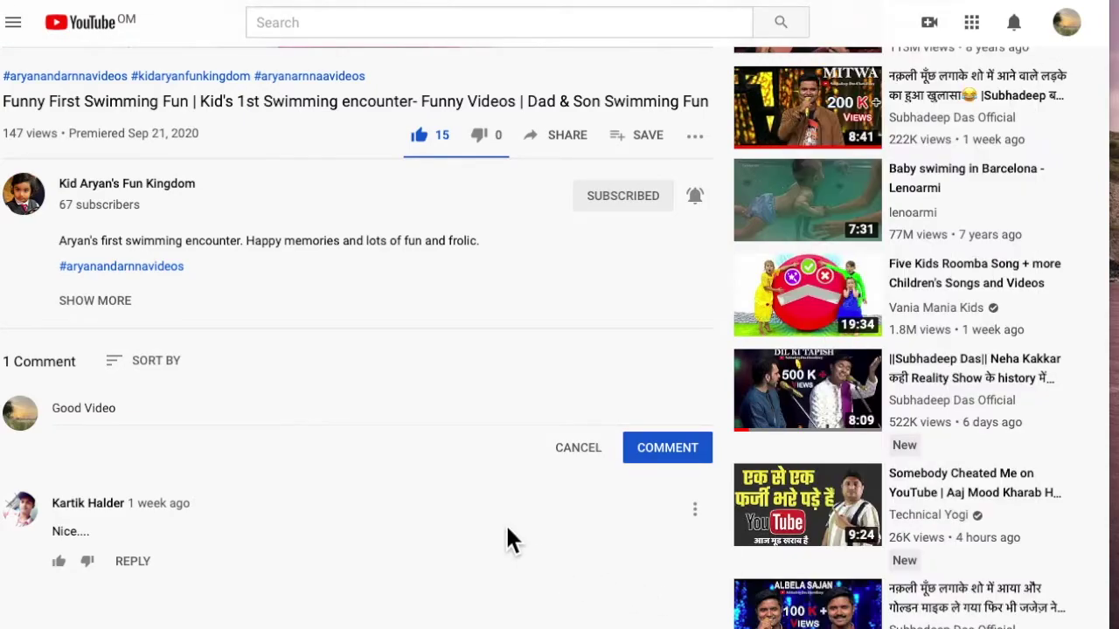
{"action": "scroll", "coordinate": [510, 523], "scroll_direction": "up", "scroll_amount": 5}
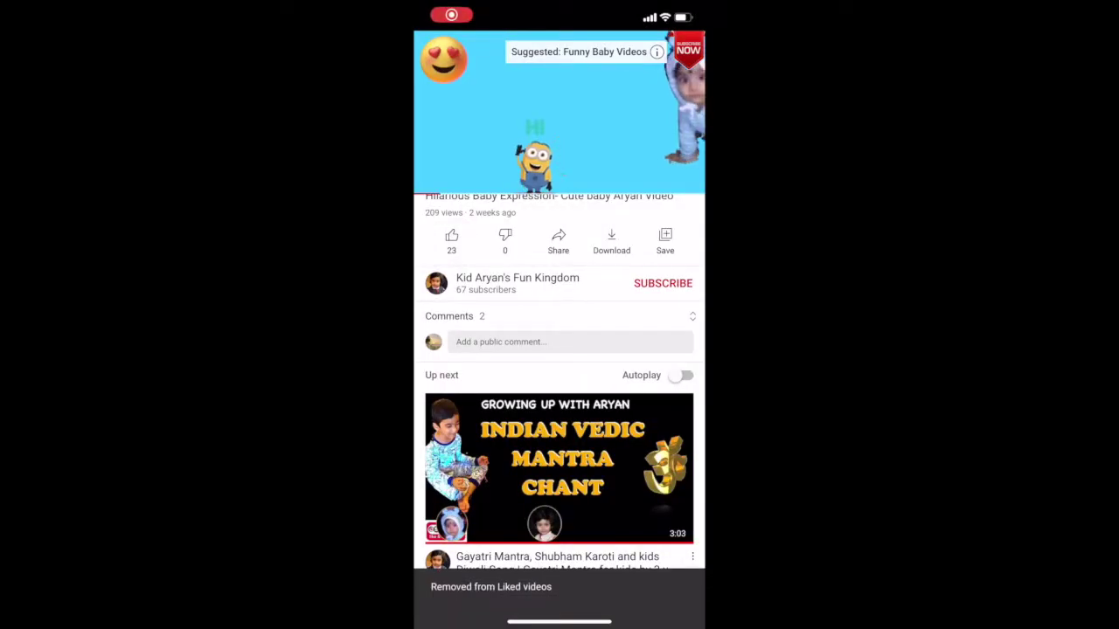
Like the Funny Baby Expression video in the mobile app
{"action": "scroll", "coordinate": [558, 250], "scroll_direction": "down", "scroll_amount": 1}
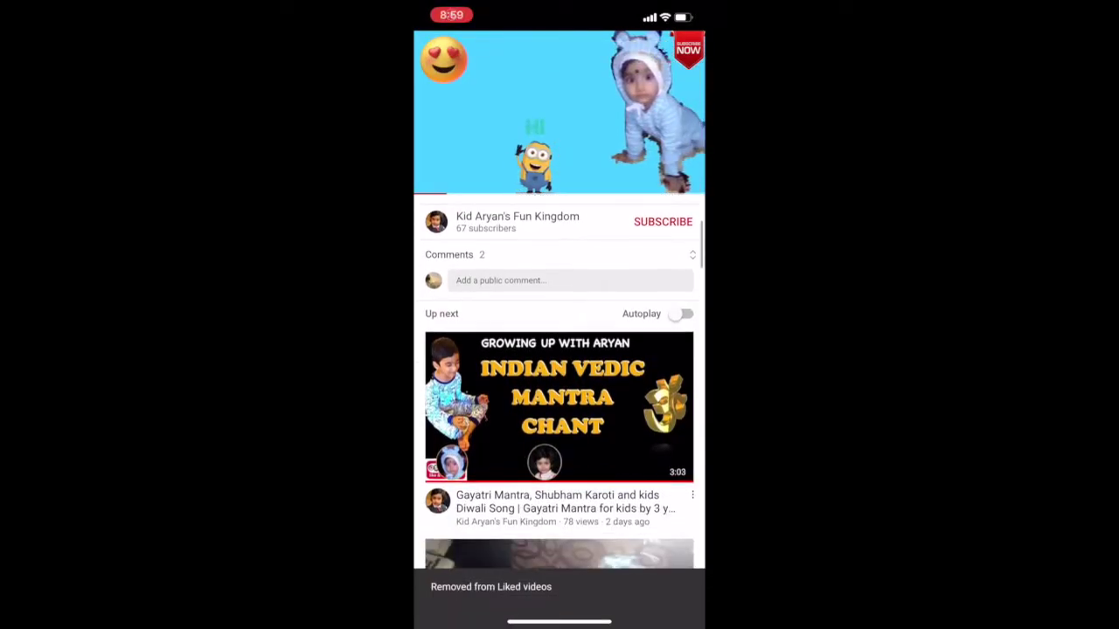
{"action": "scroll", "coordinate": [560, 385], "scroll_direction": "up", "scroll_amount": 1}
{"action": "left_click", "coordinate": [451, 272]}
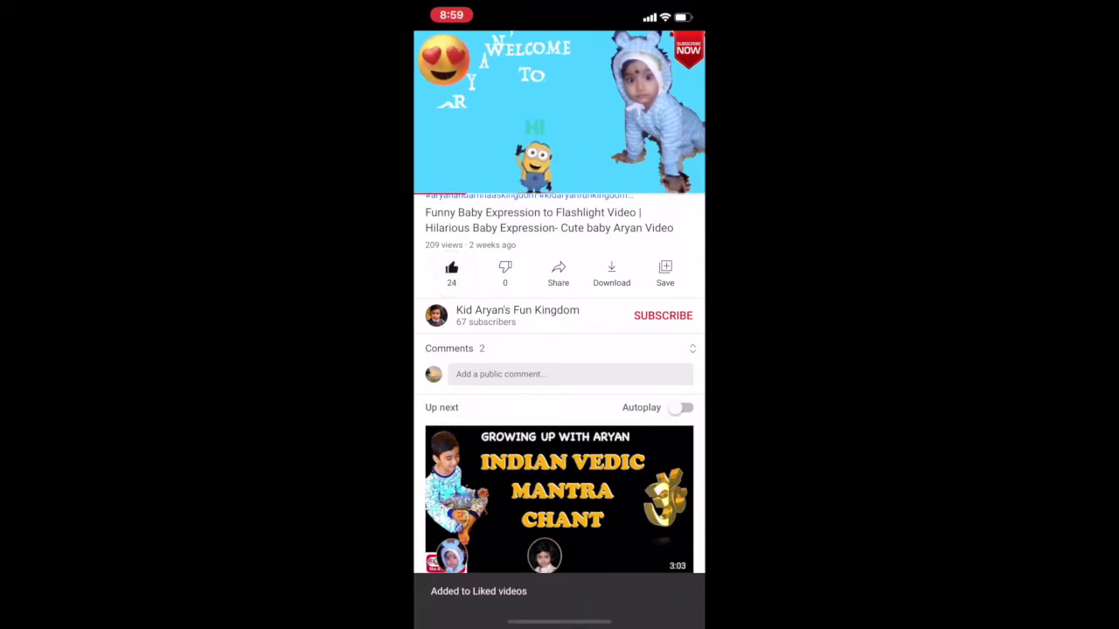
Subscribe to Kid Aryan's Fun Kingdom with Personalized notifications and open the comment box
{"action": "scroll", "coordinate": [559, 411], "scroll_direction": "down", "scroll_amount": 1}
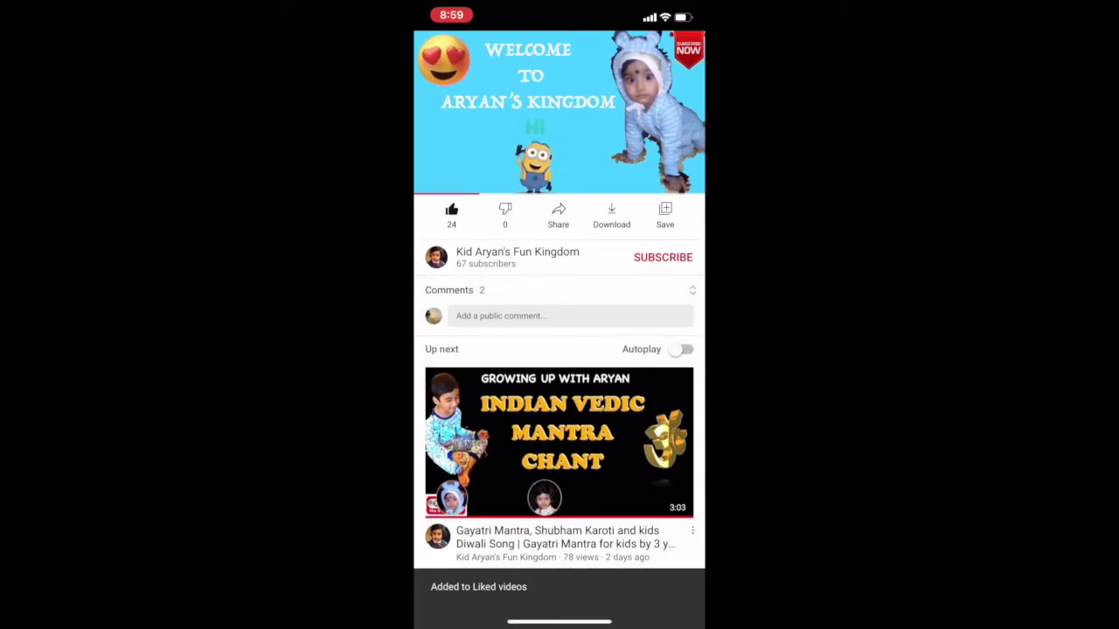
{"action": "scroll", "coordinate": [560, 393], "scroll_direction": "down", "scroll_amount": 1}
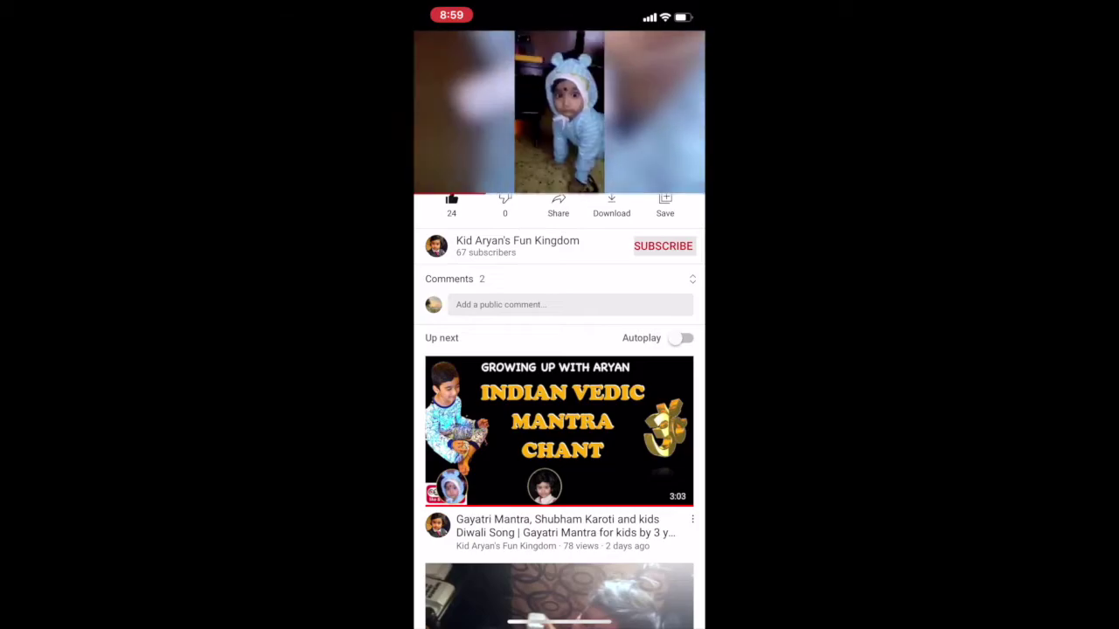
{"action": "left_click", "coordinate": [663, 245]}
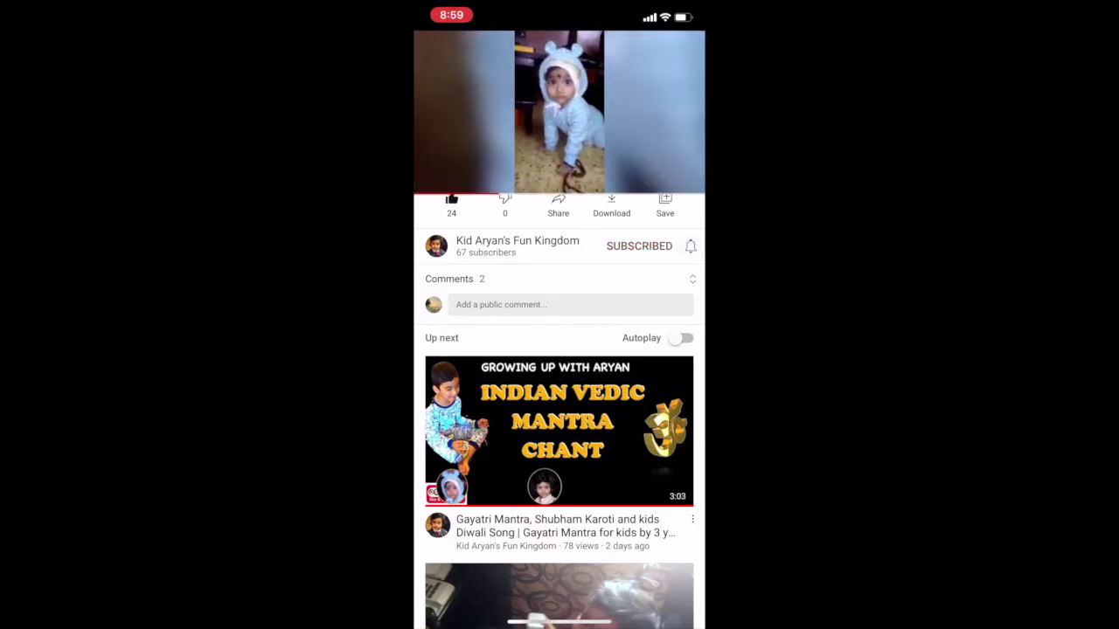
{"action": "left_click", "coordinate": [691, 245]}
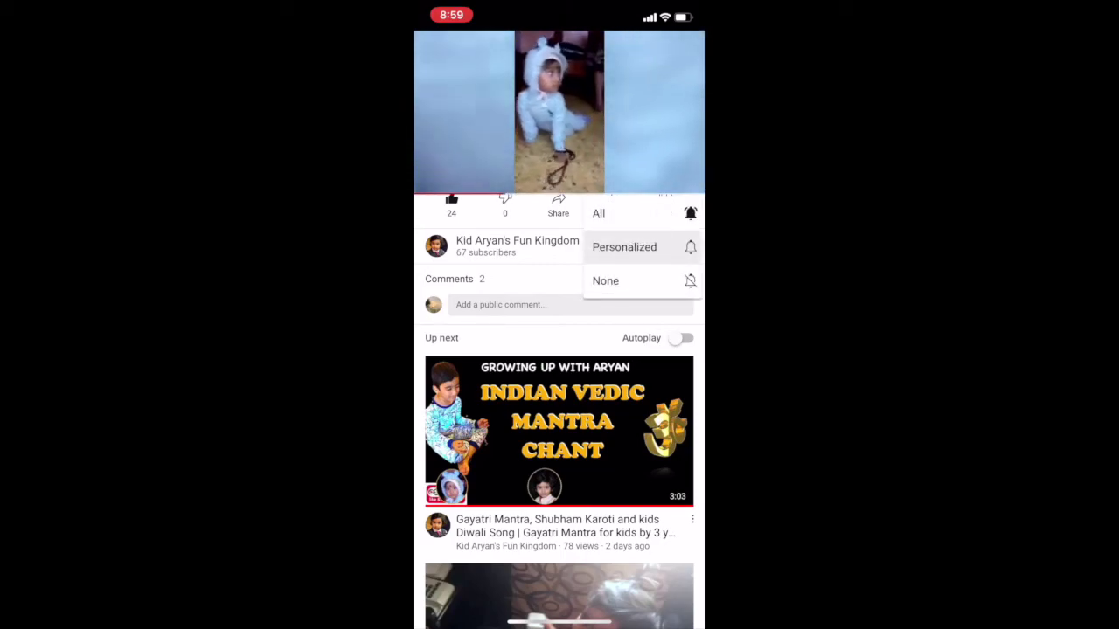
{"action": "left_click", "coordinate": [624, 247]}
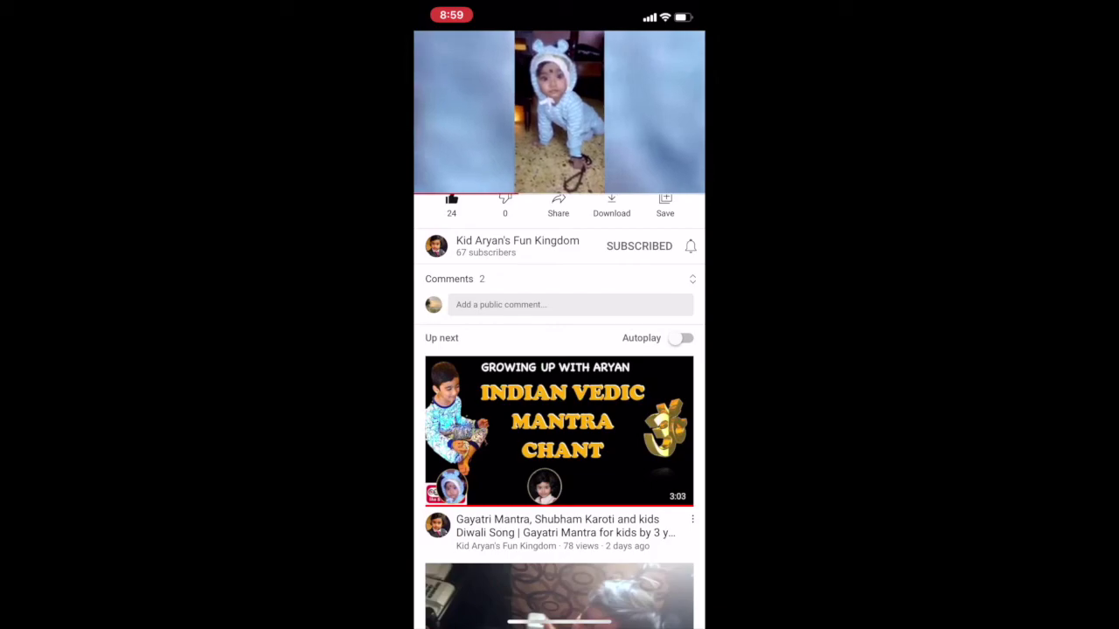
{"action": "scroll", "coordinate": [560, 411], "scroll_direction": "down", "scroll_amount": 1}
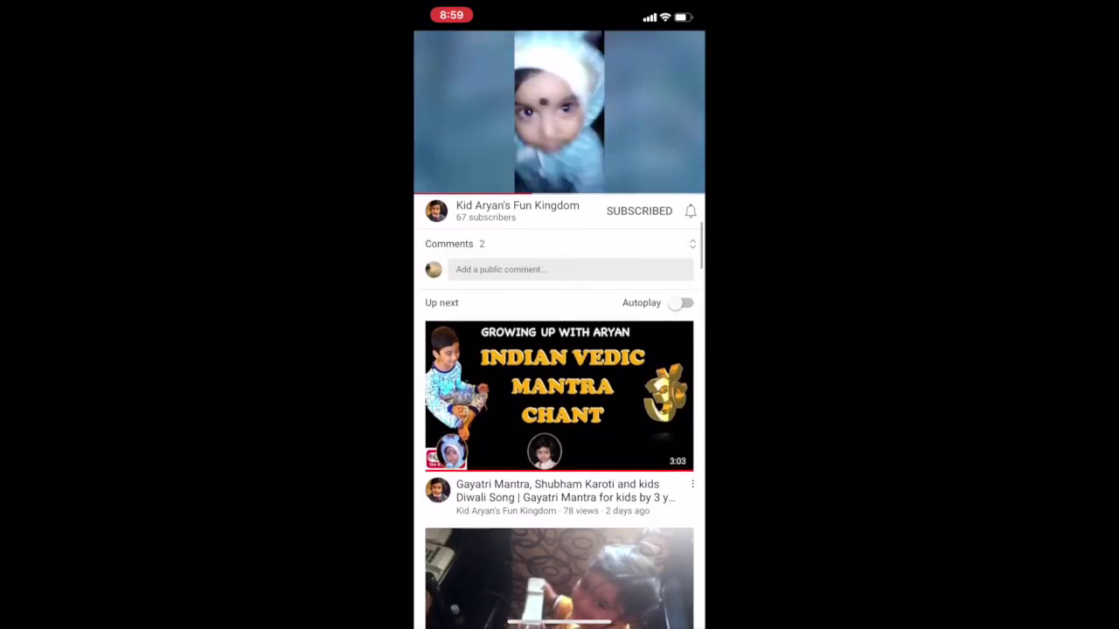
{"action": "left_click", "coordinate": [568, 269]}
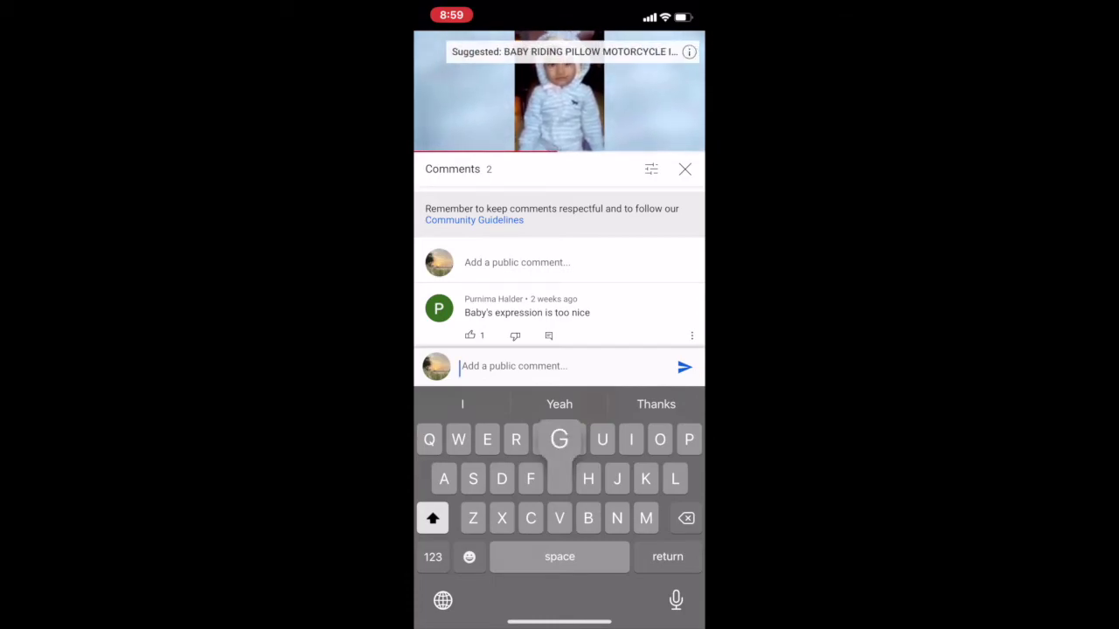
Post the comment 'Good video.' on the Funny Baby Expression video and close the comments
{"action": "type", "text": "Good vi"}
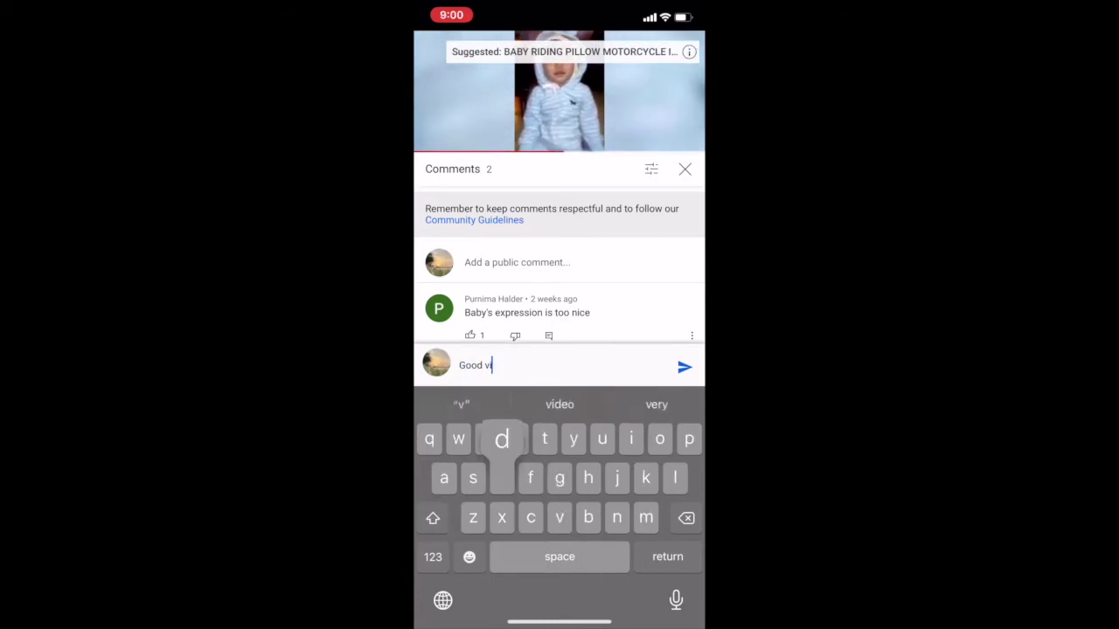
{"action": "type", "text": "deo"}
{"action": "left_click", "coordinate": [433, 557]}
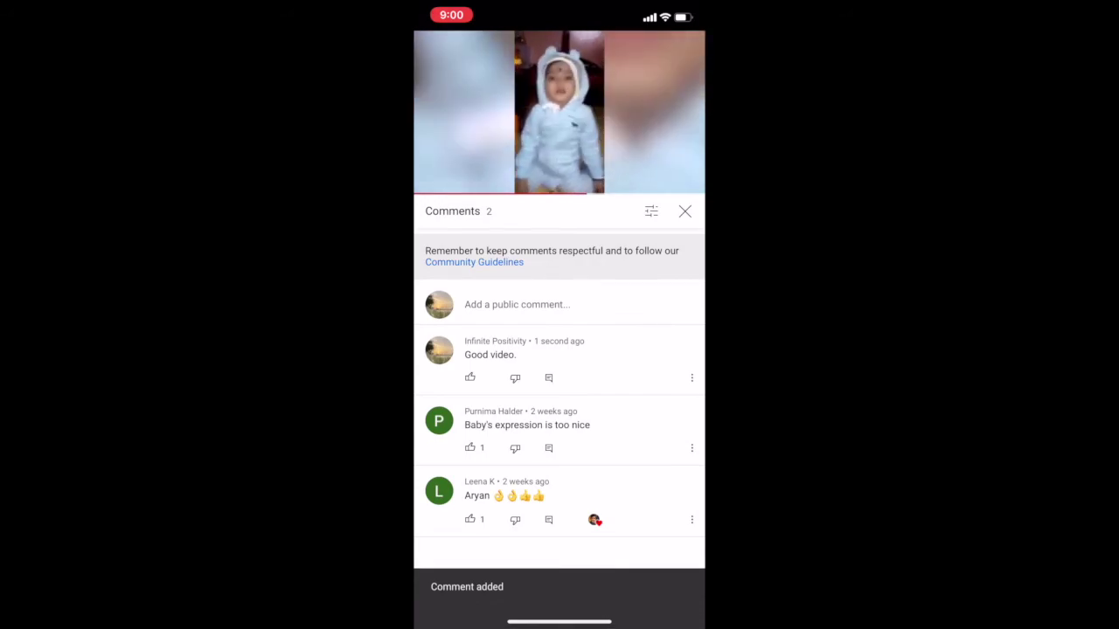
{"action": "left_click", "coordinate": [685, 211]}
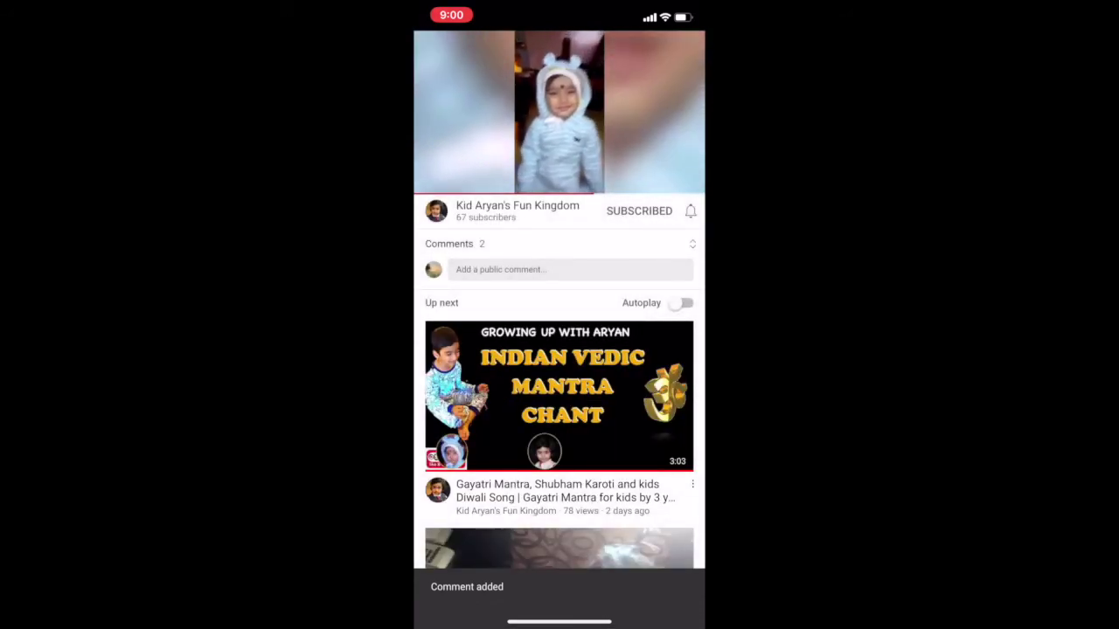
{"action": "scroll", "coordinate": [559, 394], "scroll_direction": "up", "scroll_amount": 2}
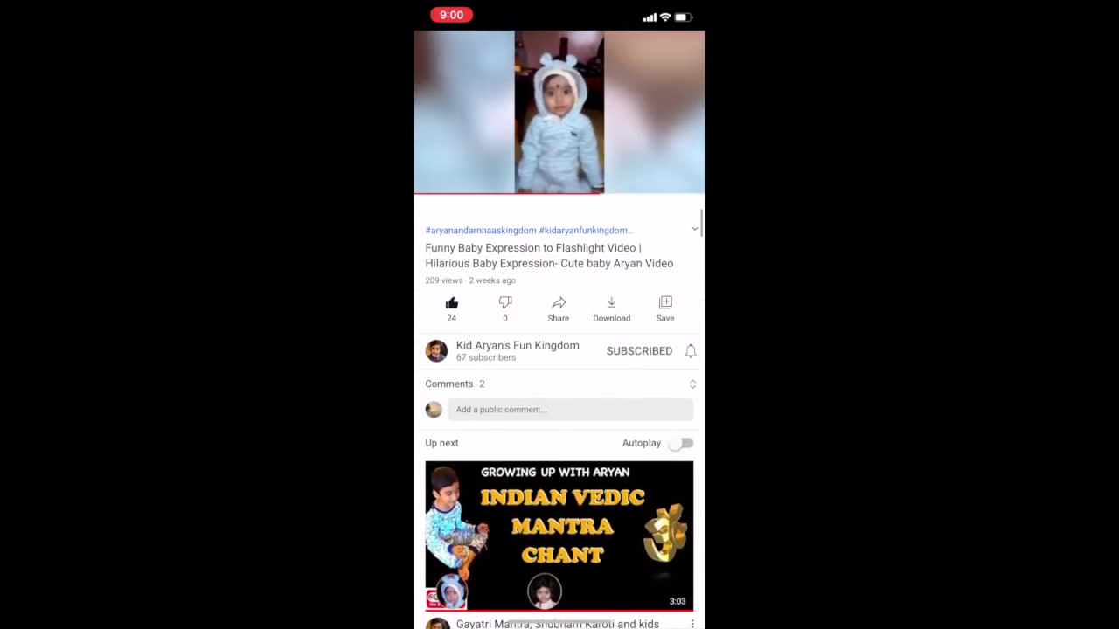